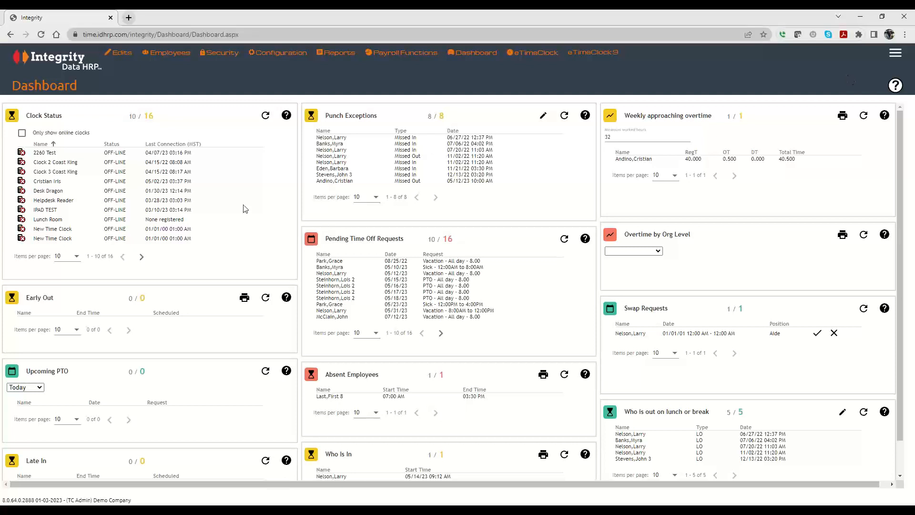
Open the Rate Matrix rule setup and start adding a new rate matrix
mouse_move(277, 53)
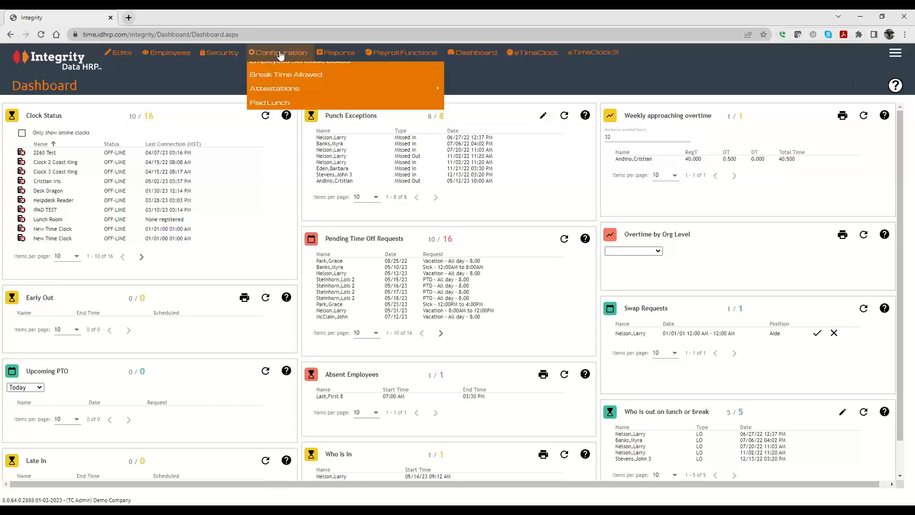
mouse_move(276, 86)
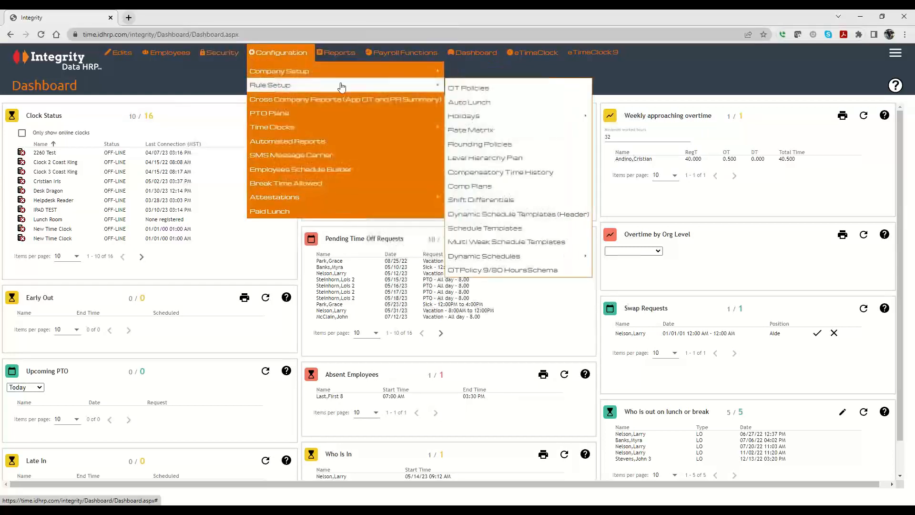
click(472, 131)
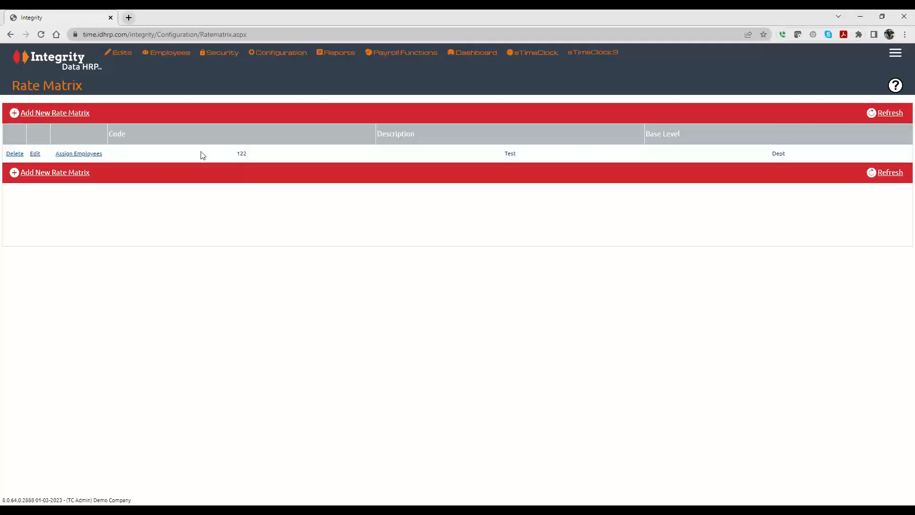
click(62, 113)
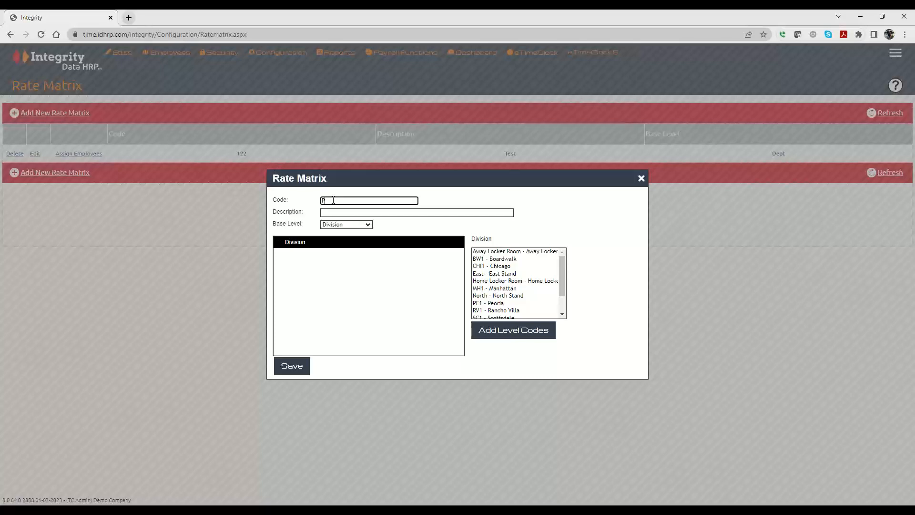
Give the new rate matrix the code Prod, the description "Production employees" and the base level Jobs
text(rod)
click(333, 211)
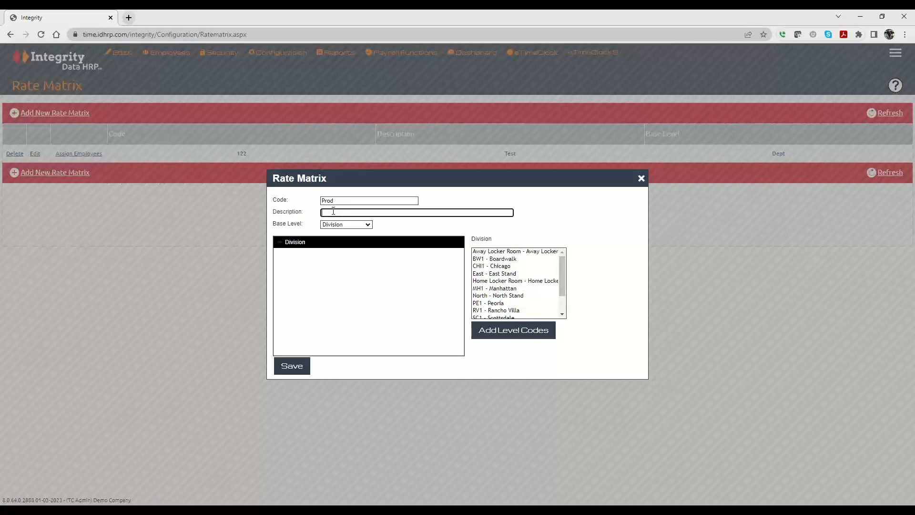
text(Production Employees)
click(350, 224)
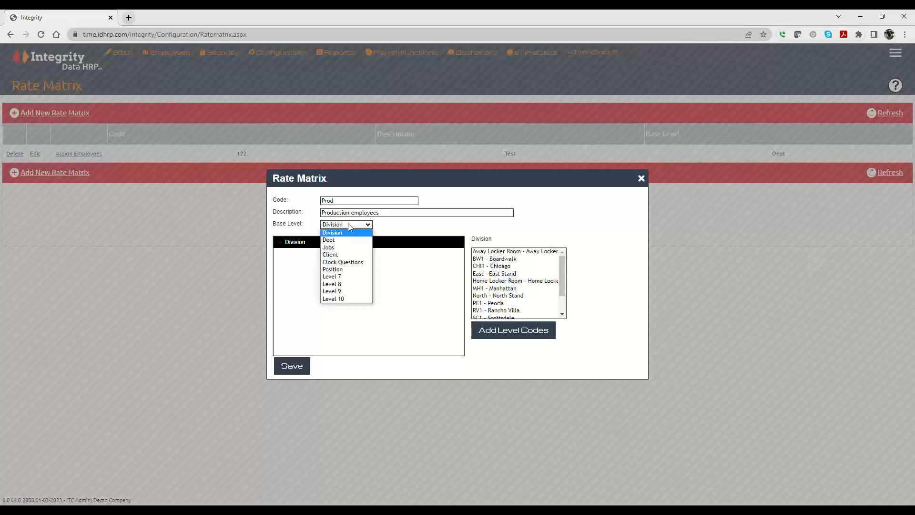
click(330, 248)
click(507, 96)
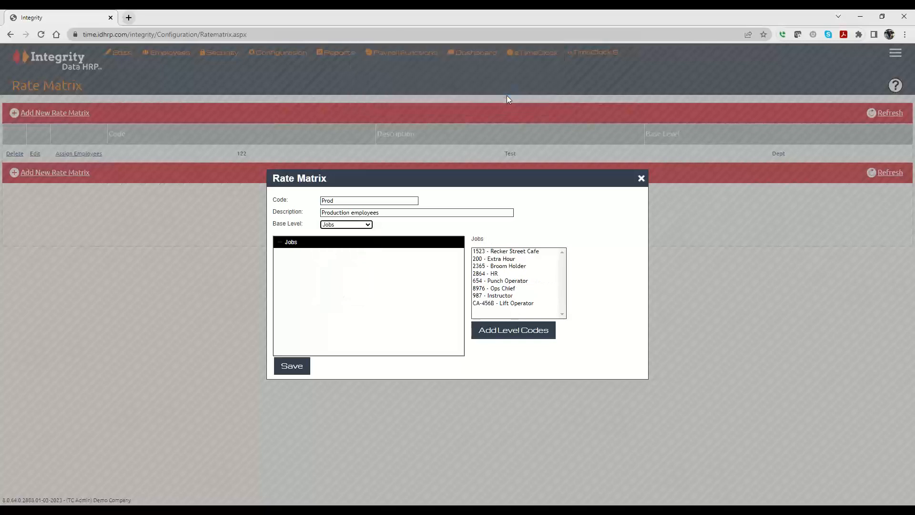
Choose job 2365 - Broom Holder and open the rate entry for its level code
click(493, 253)
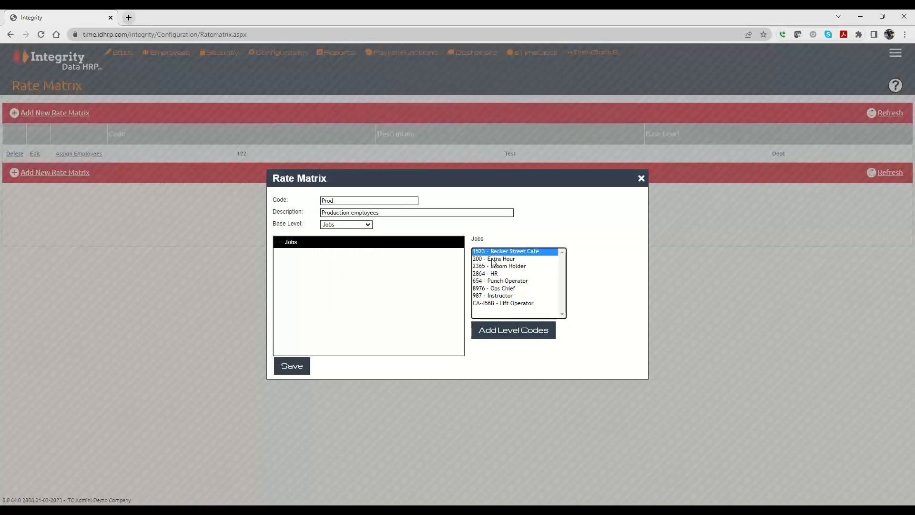
double_click(491, 266)
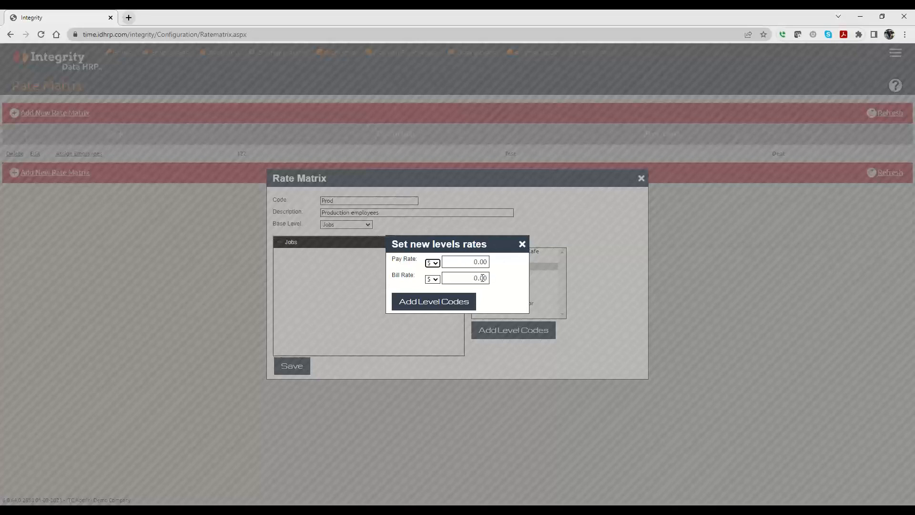
Enter a pay rate of 1.35 for the Broom Holder job and switch its rate type to %
click(434, 267)
click(432, 272)
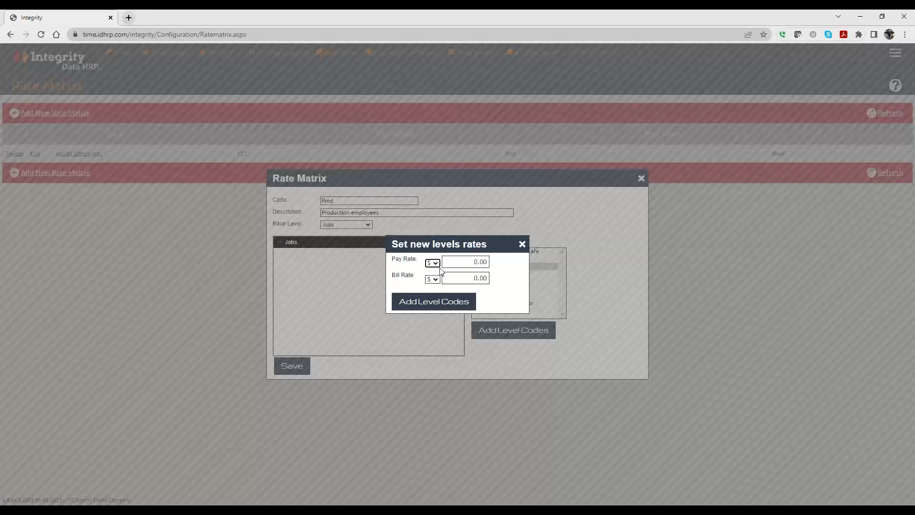
click(473, 262)
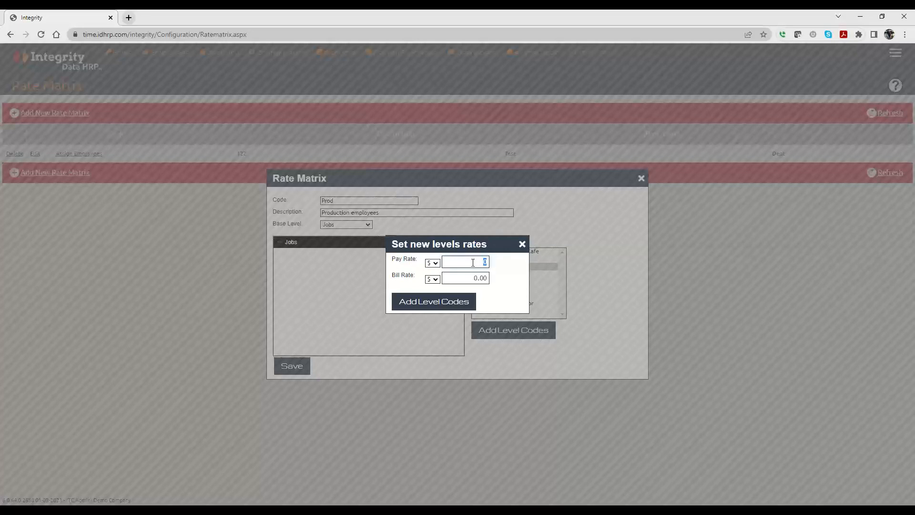
text(1.35)
click(437, 268)
click(431, 278)
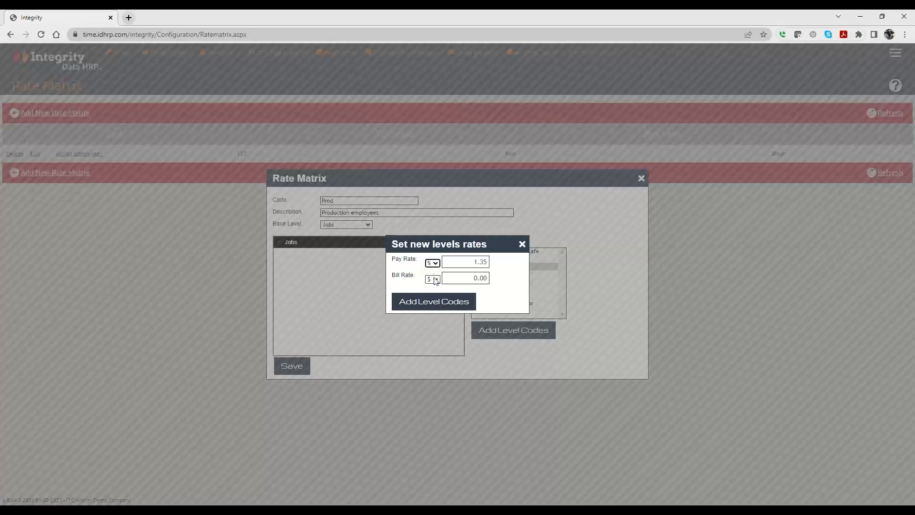
click(467, 260)
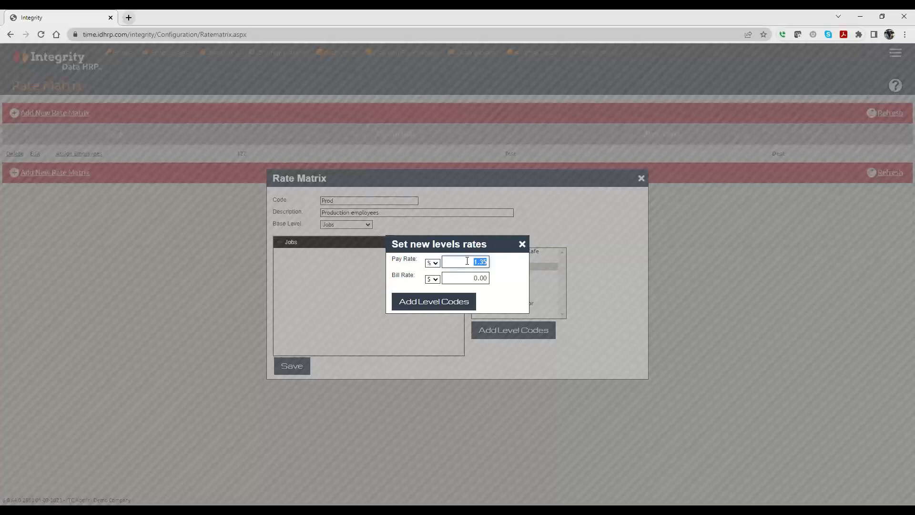
Set the Broom Holder pay rate to type F with 23.75 and add the level code to the matrix
click(432, 262)
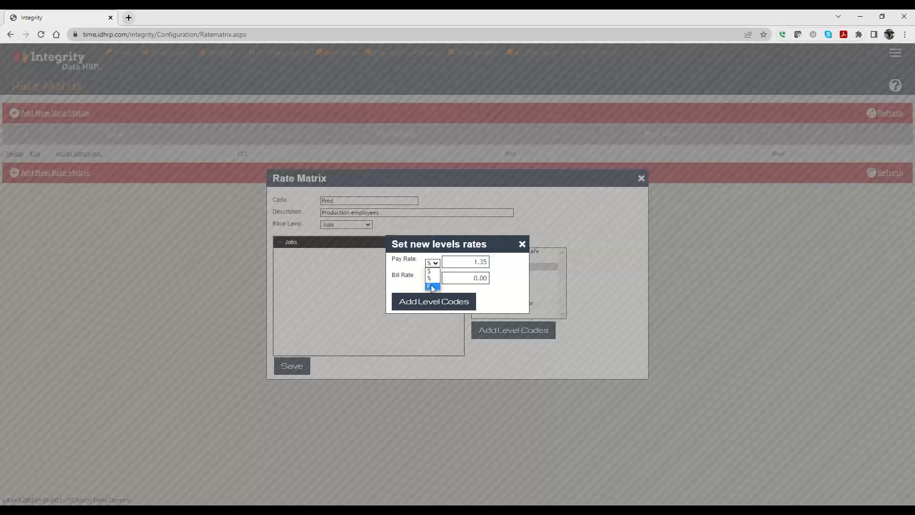
click(433, 286)
click(451, 265)
drag(451, 264, 579, 267)
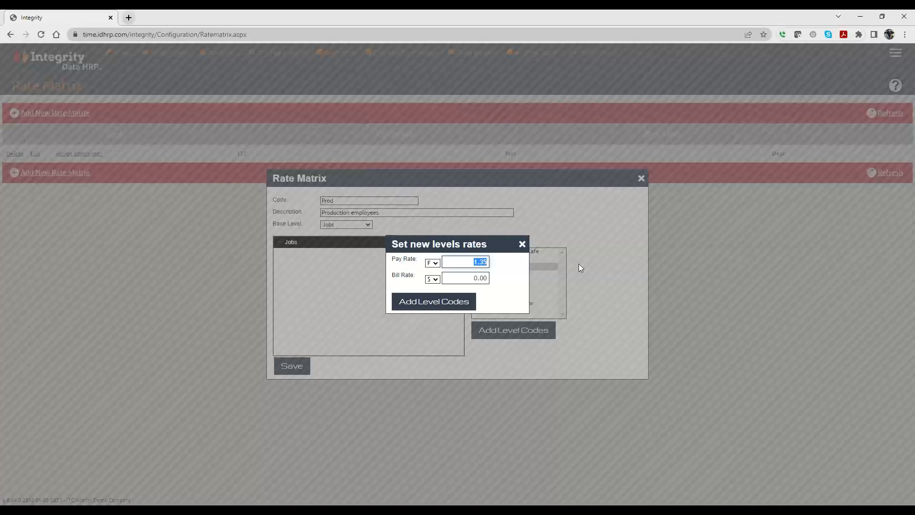
text(23.75)
click(423, 304)
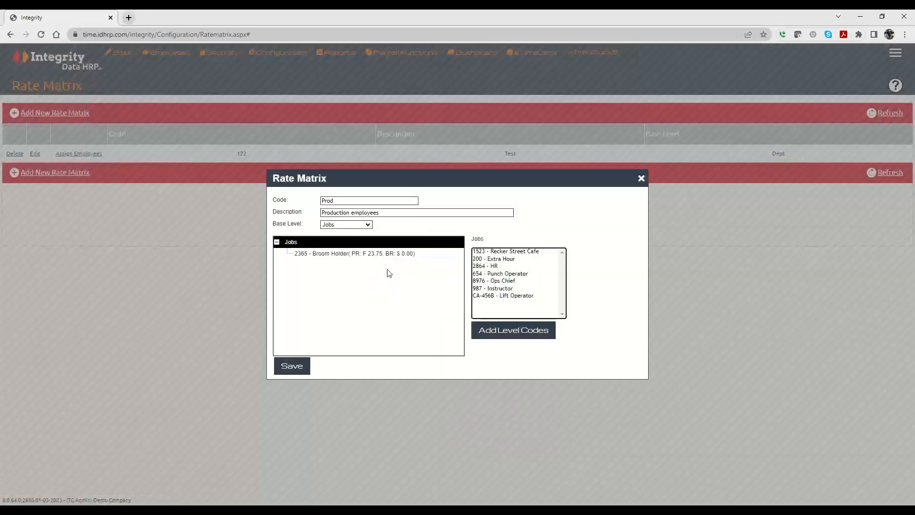
Check the level under the Broom Holder job, save the rate matrix, and open the employee assignment for Prod
click(353, 254)
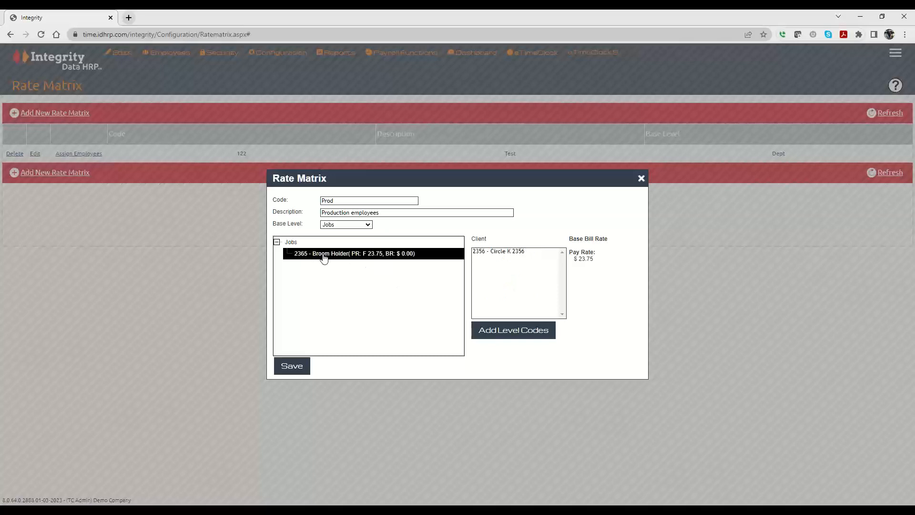
click(292, 242)
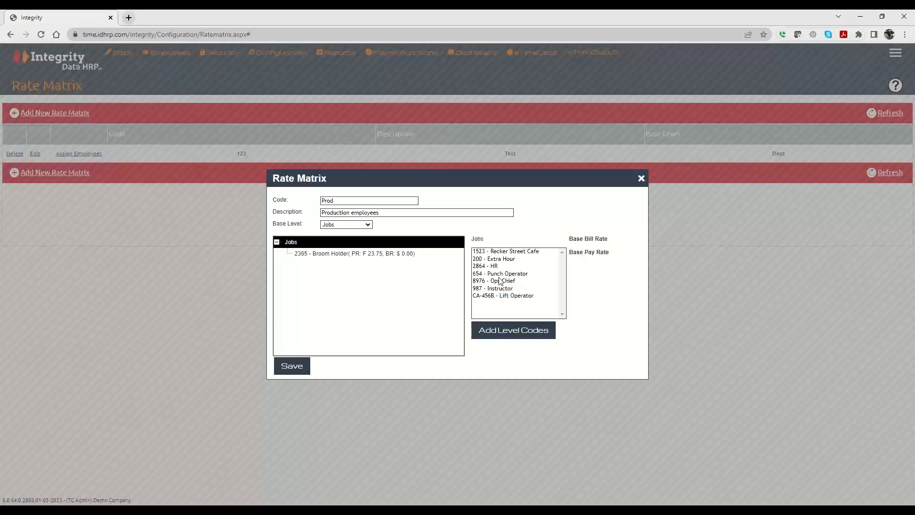
click(289, 371)
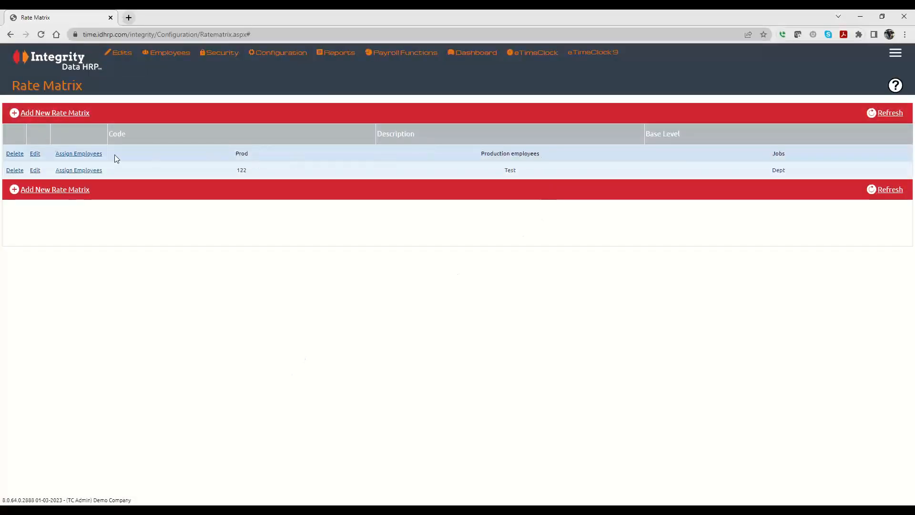
click(81, 154)
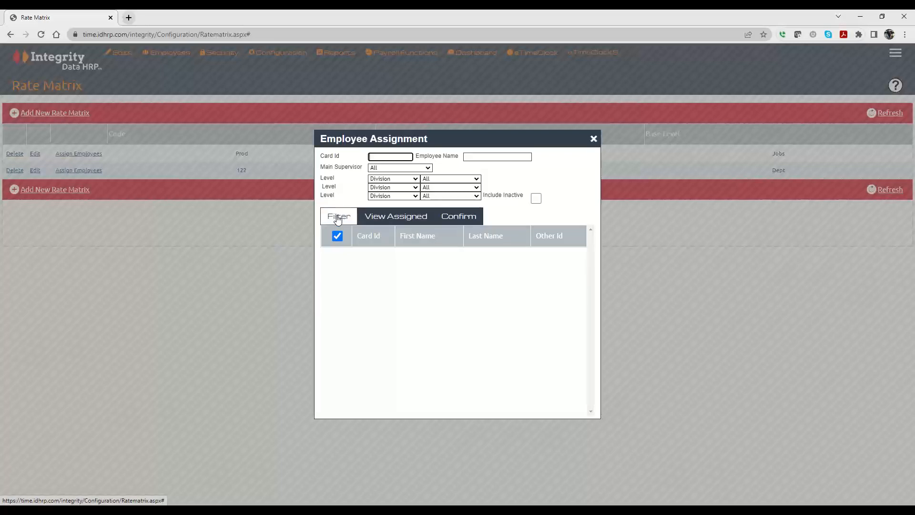
Try a level filter of Dept MGR for the employee assignment and reset it to Division with All
click(388, 179)
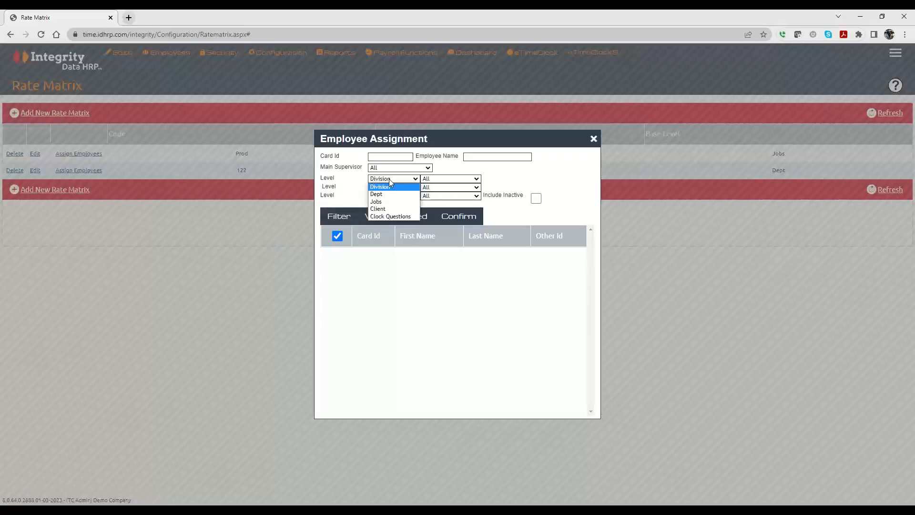
click(377, 195)
click(433, 181)
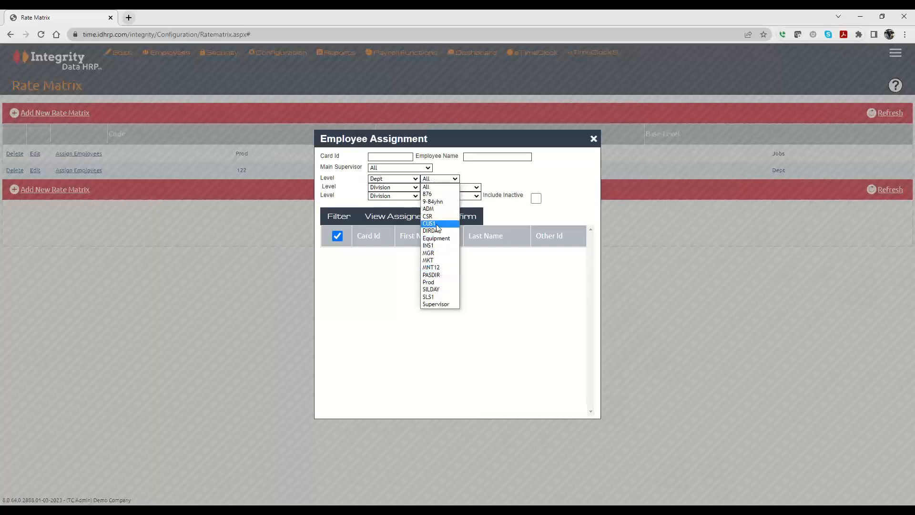
click(429, 252)
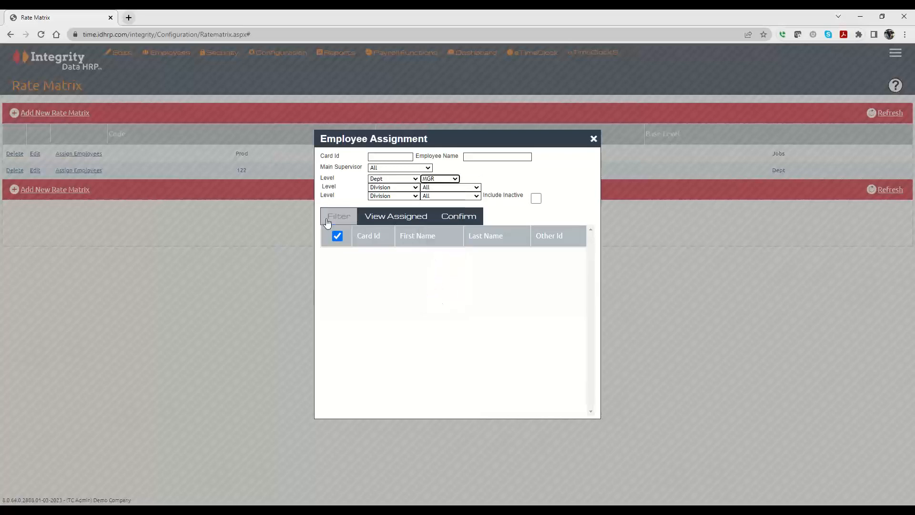
click(424, 180)
click(429, 187)
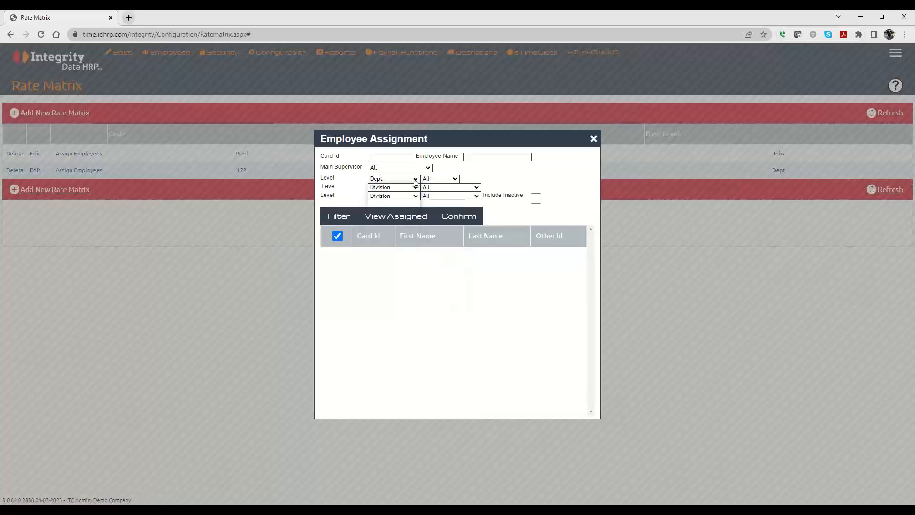
click(398, 179)
click(399, 188)
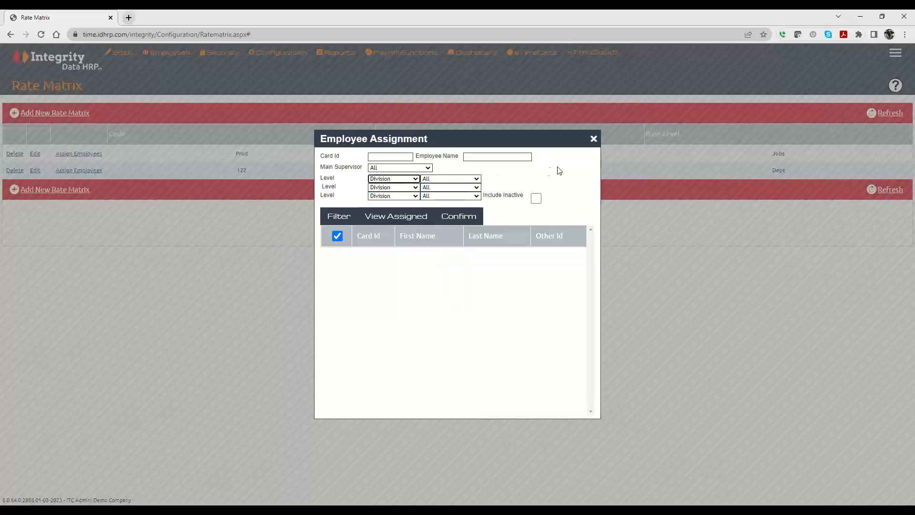
List the unfiltered employees, select the second-to-last one, and confirm the assignment to the Prod rate matrix
click(339, 216)
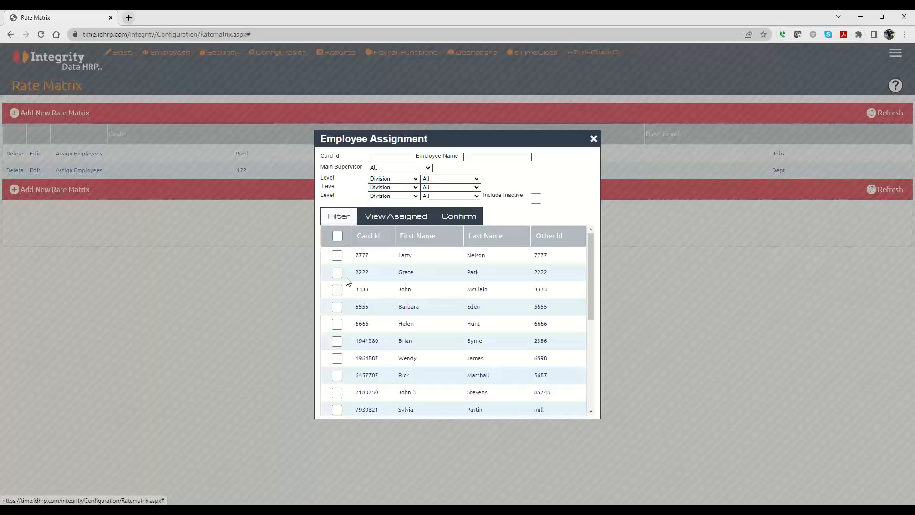
scroll(371, 297, down, 3)
scroll(372, 296, down, 2)
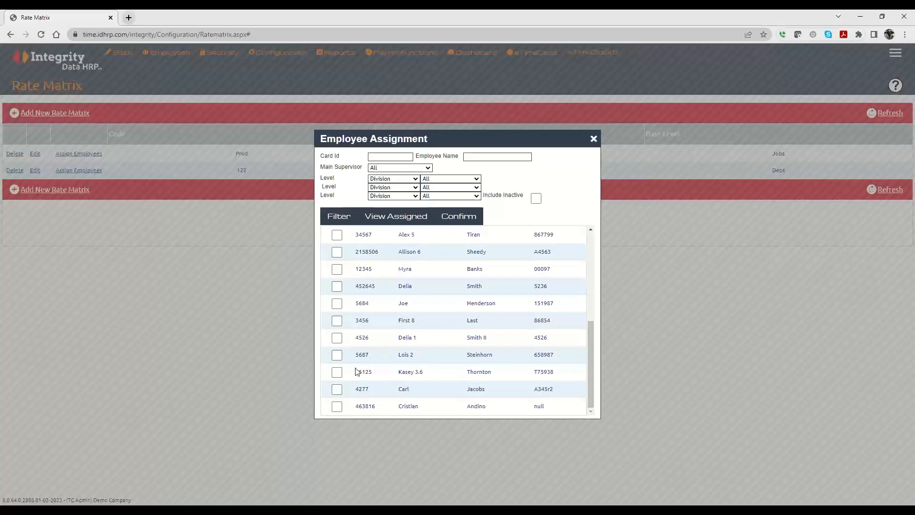
click(336, 390)
click(460, 218)
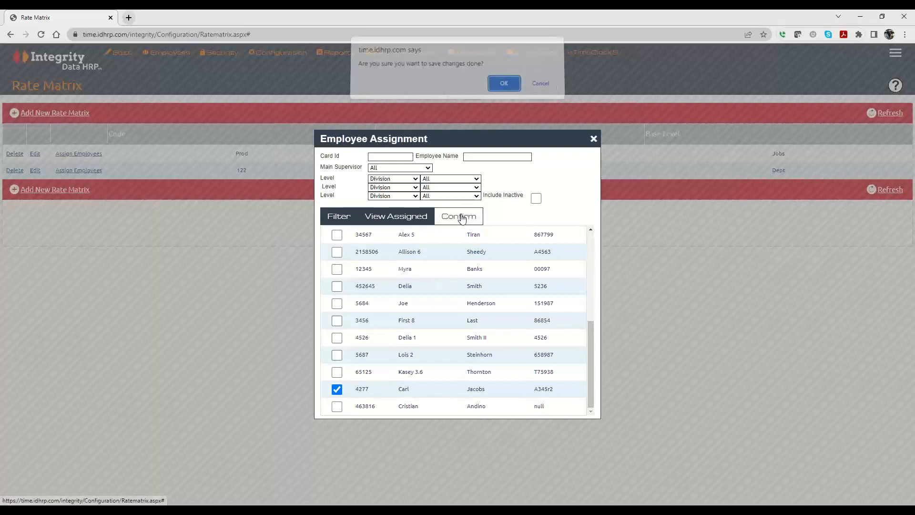
click(498, 88)
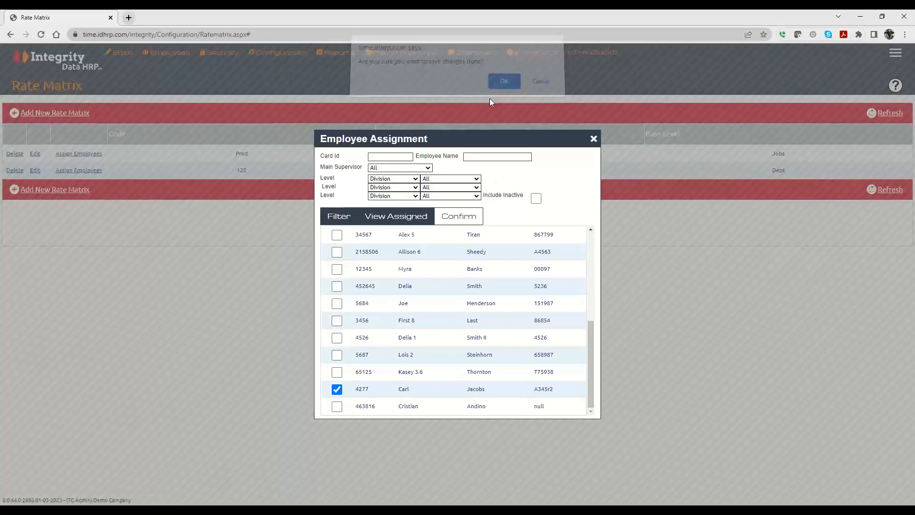
click(459, 256)
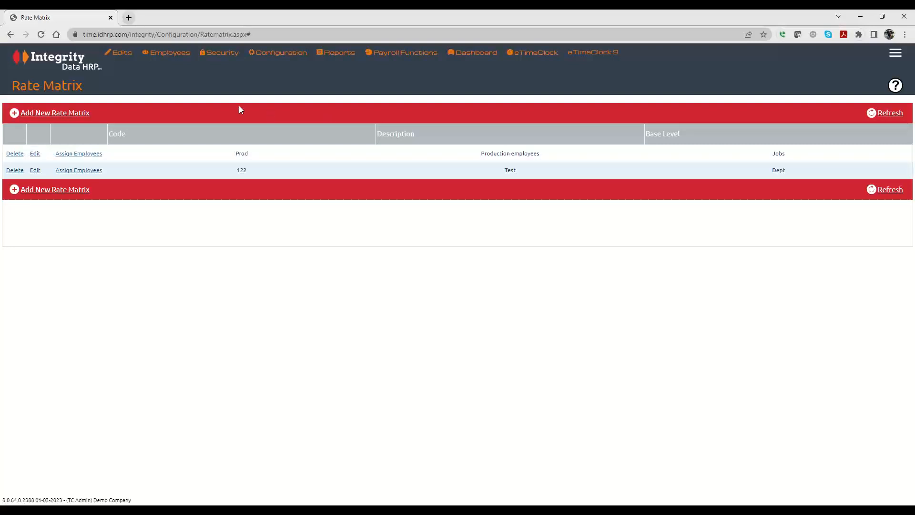
Open the record of the seventeenth employee in the company members list, assign the Production employees rate matrix, and save it
mouse_move(171, 54)
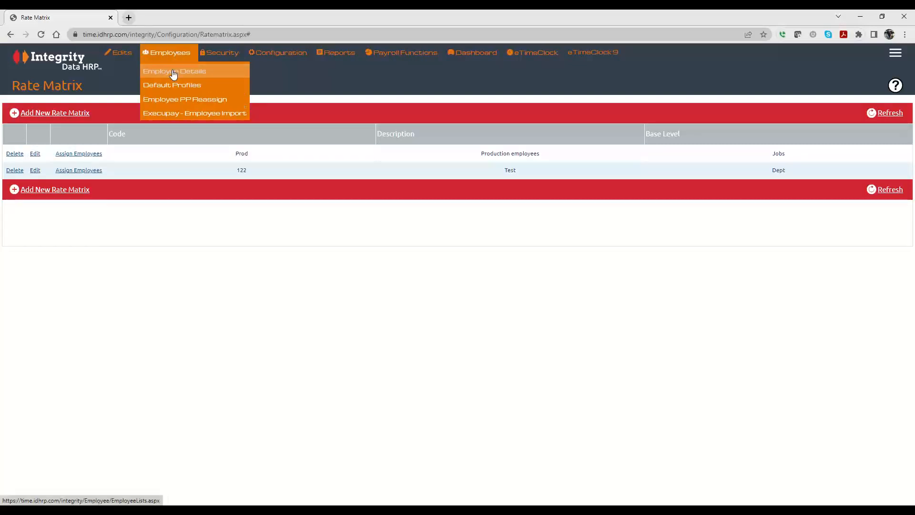
click(175, 72)
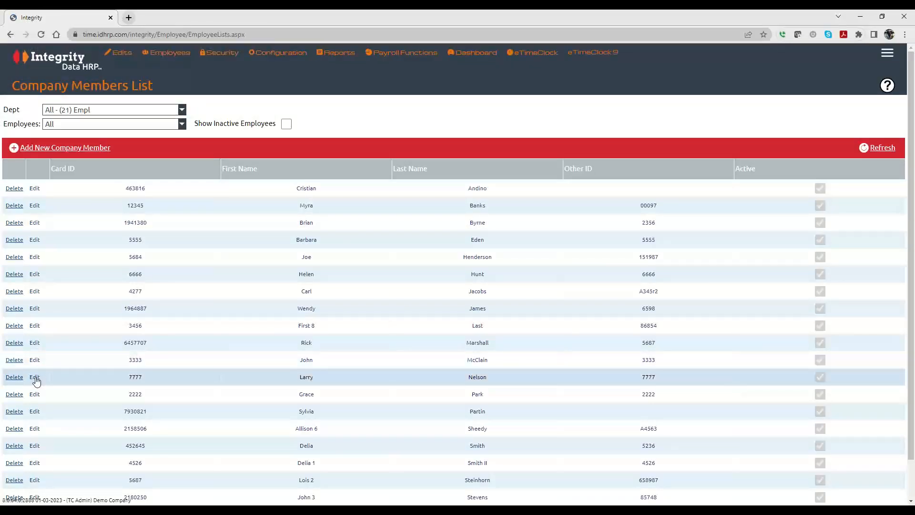
click(35, 464)
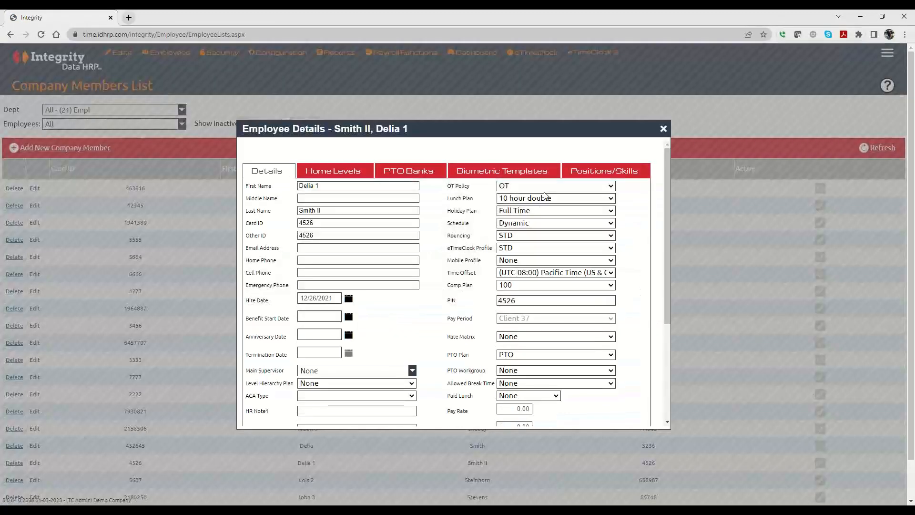
click(519, 336)
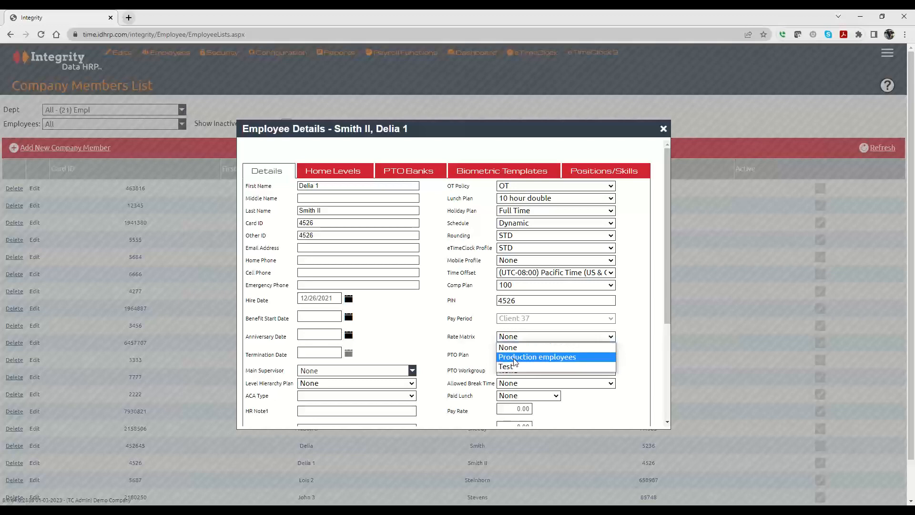
click(513, 358)
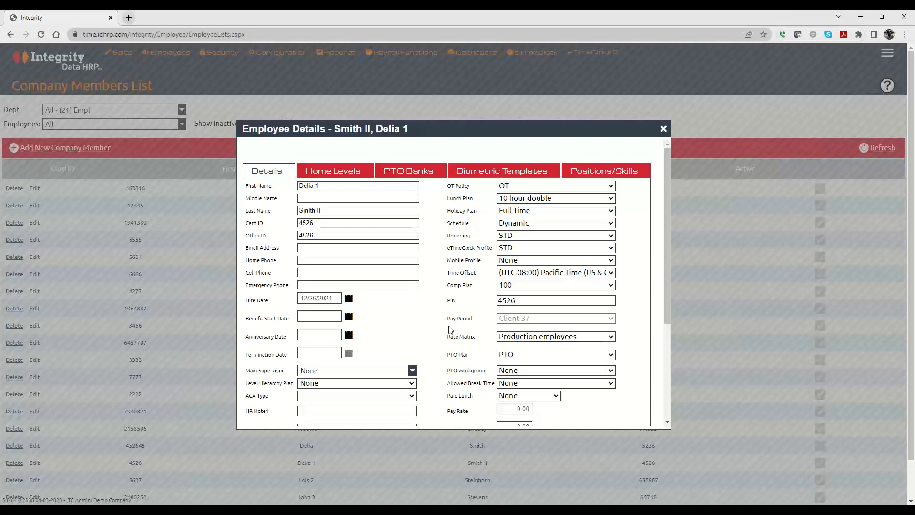
scroll(450, 329, down, 3)
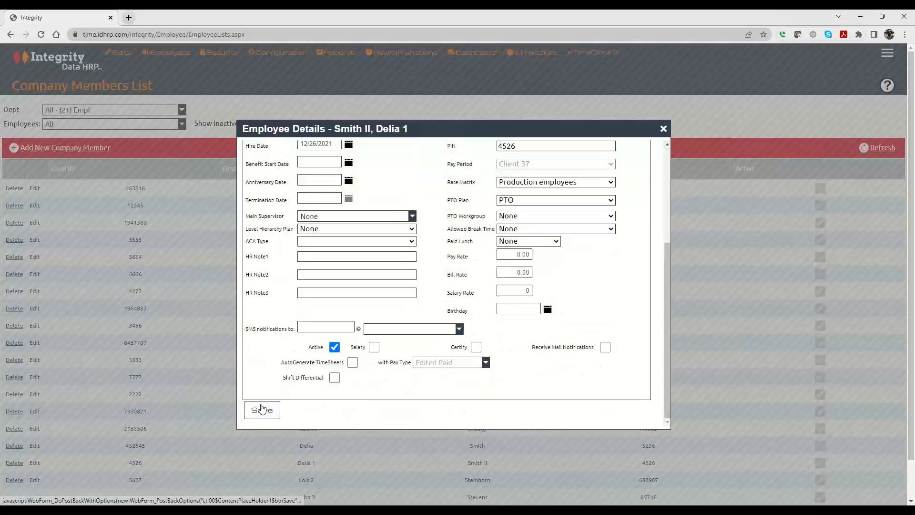
click(262, 410)
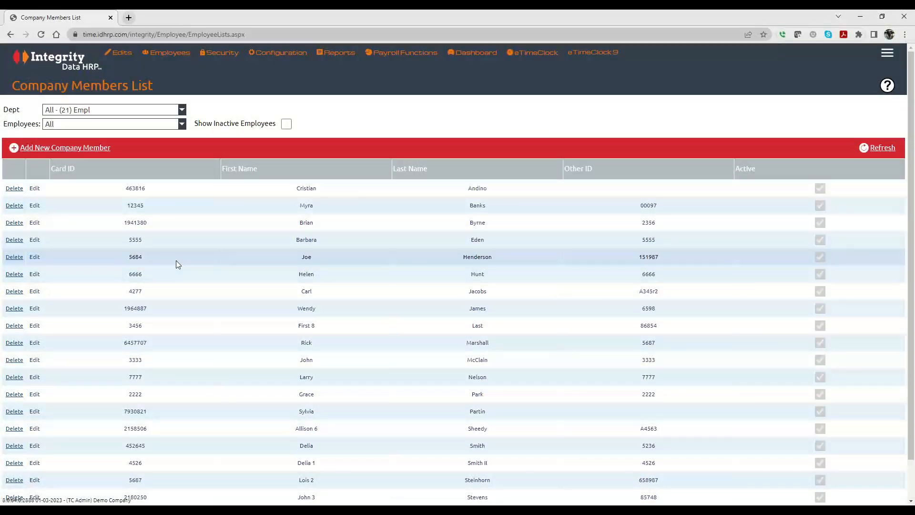
Edit the Midwest default profile, set its rate matrix to Production employees, and save the profile
mouse_move(167, 54)
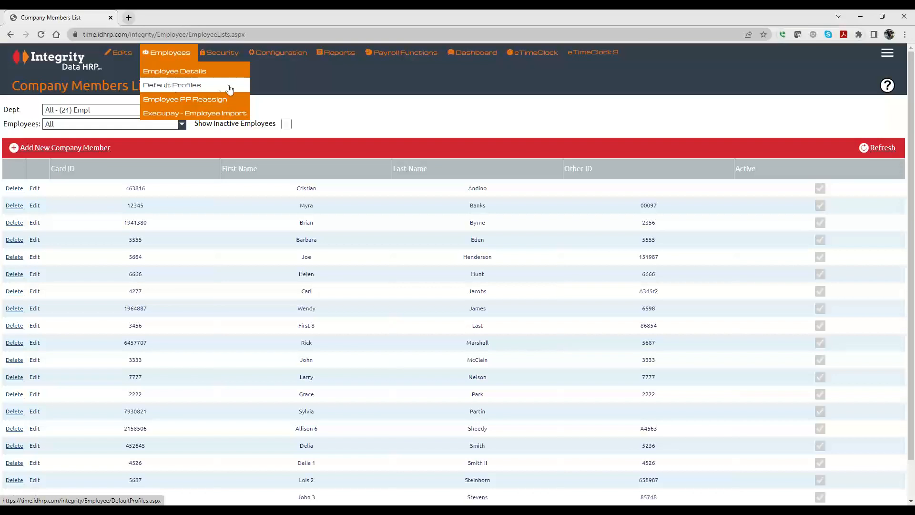
click(189, 88)
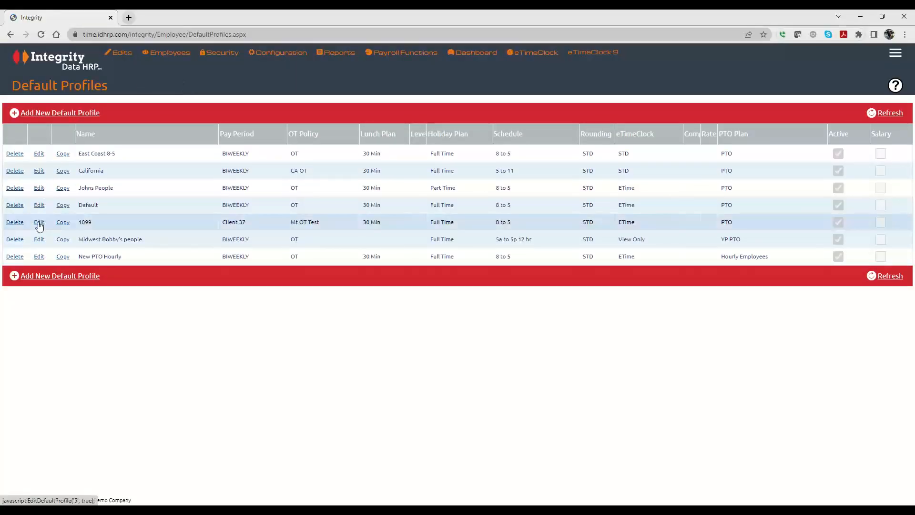
click(38, 240)
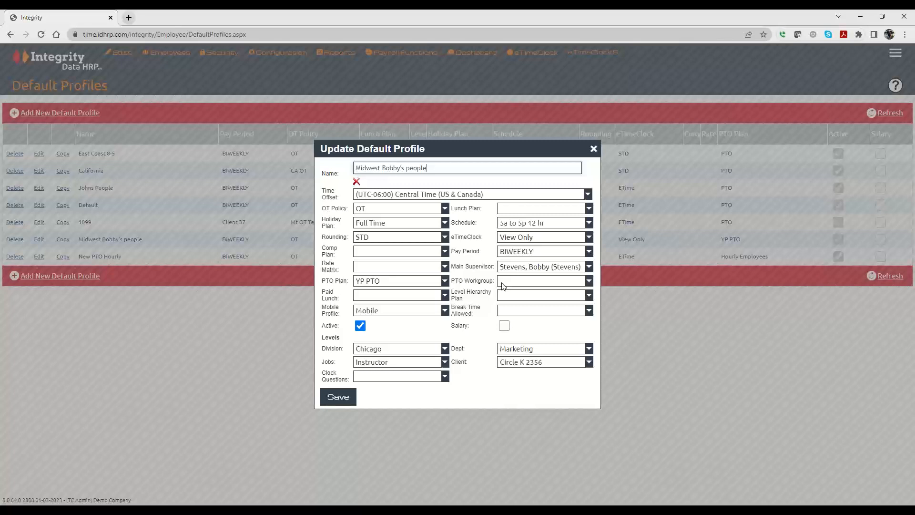
click(387, 270)
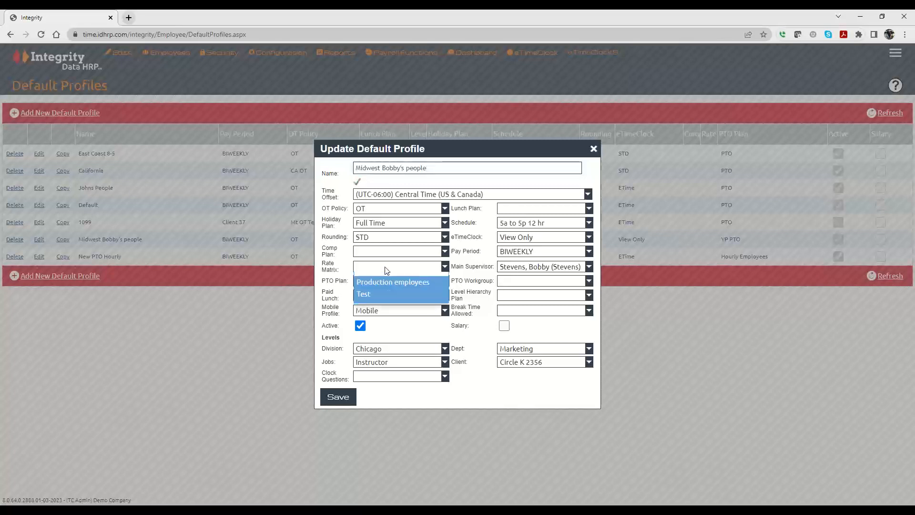
click(377, 290)
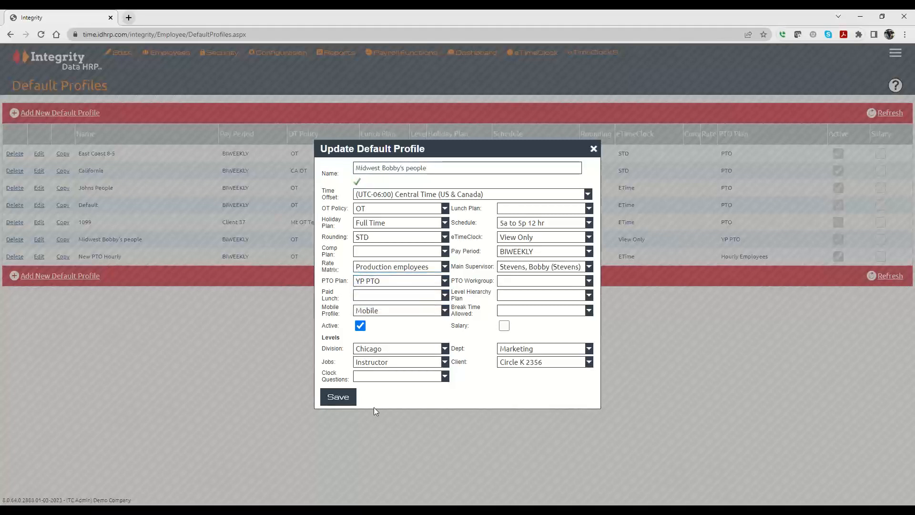
click(334, 396)
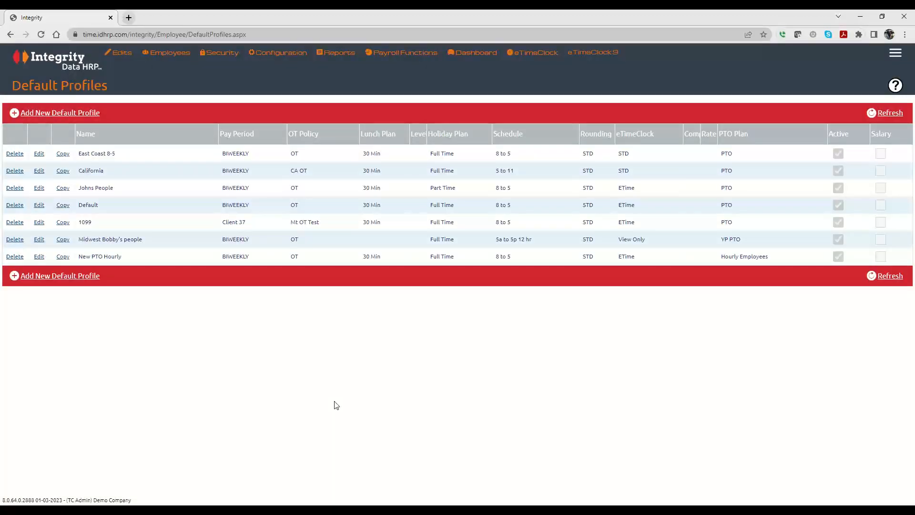